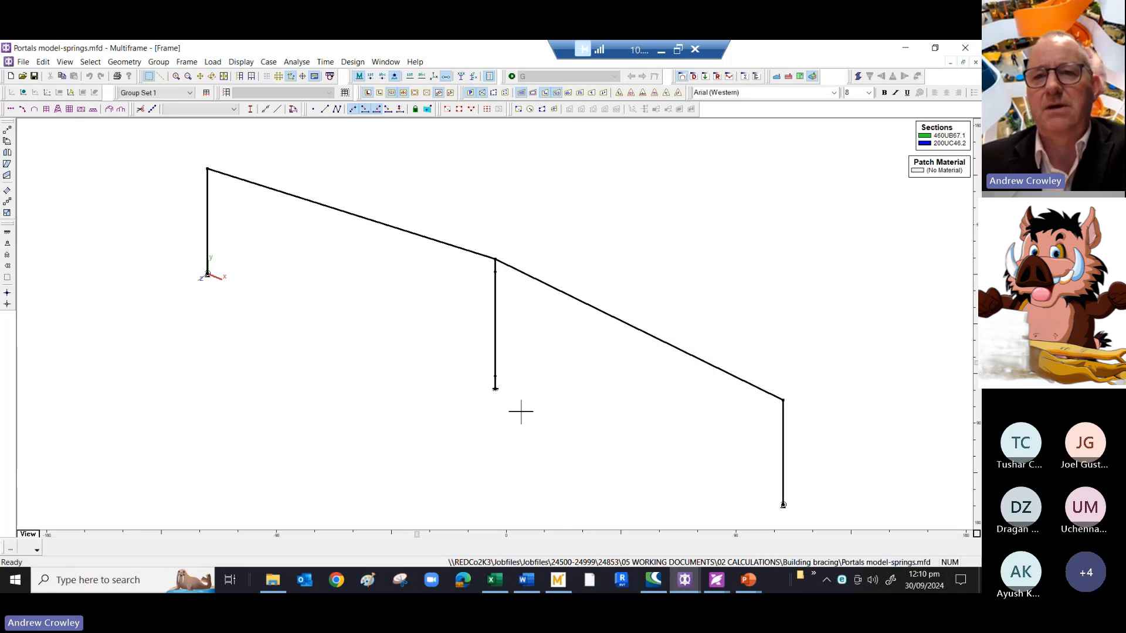
Select the whole portal frame and display its members as rendered 3D sections.
left_click(520, 374)
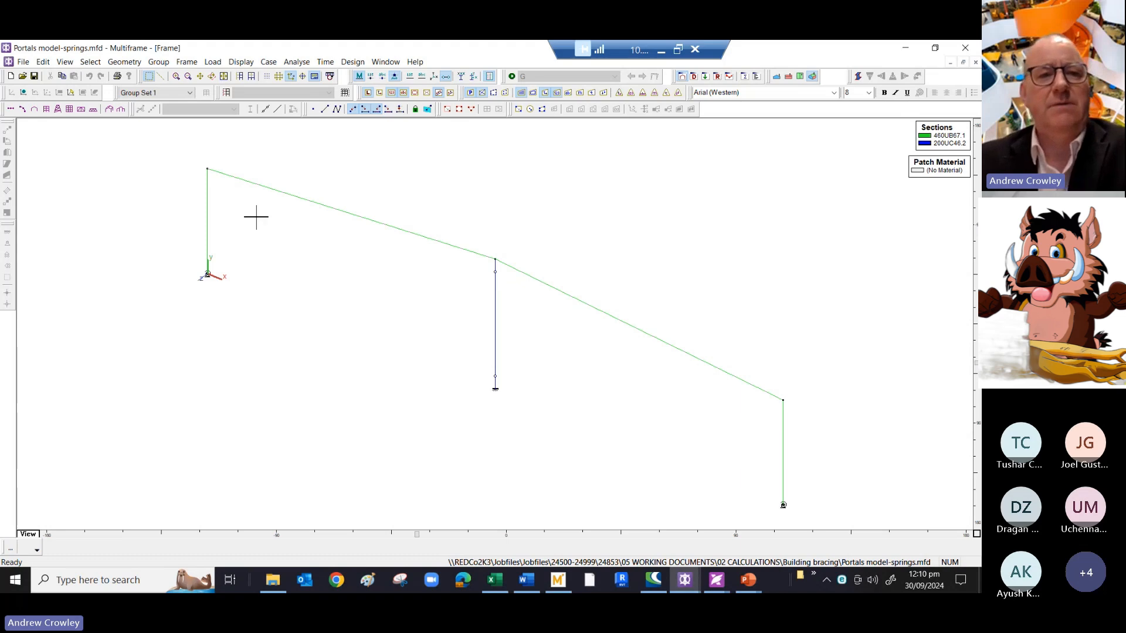
left_click_drag(199, 162, 809, 513)
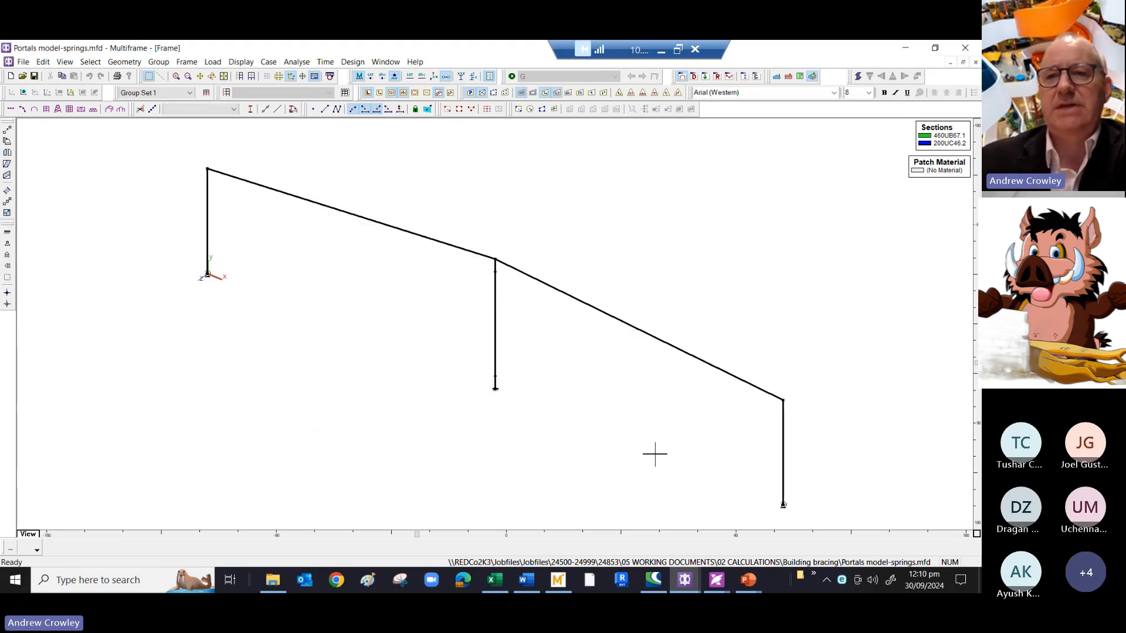
left_click(858, 76)
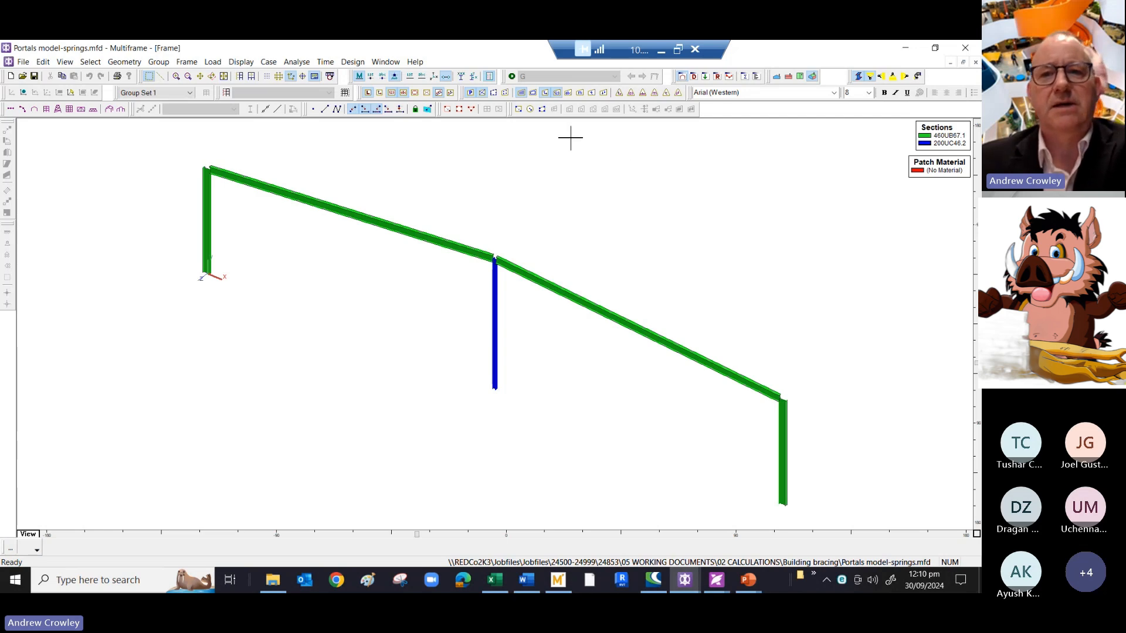
Show the loads on the frame and go through the load cases from G to Eu across (u=1.25).
left_click(705, 76)
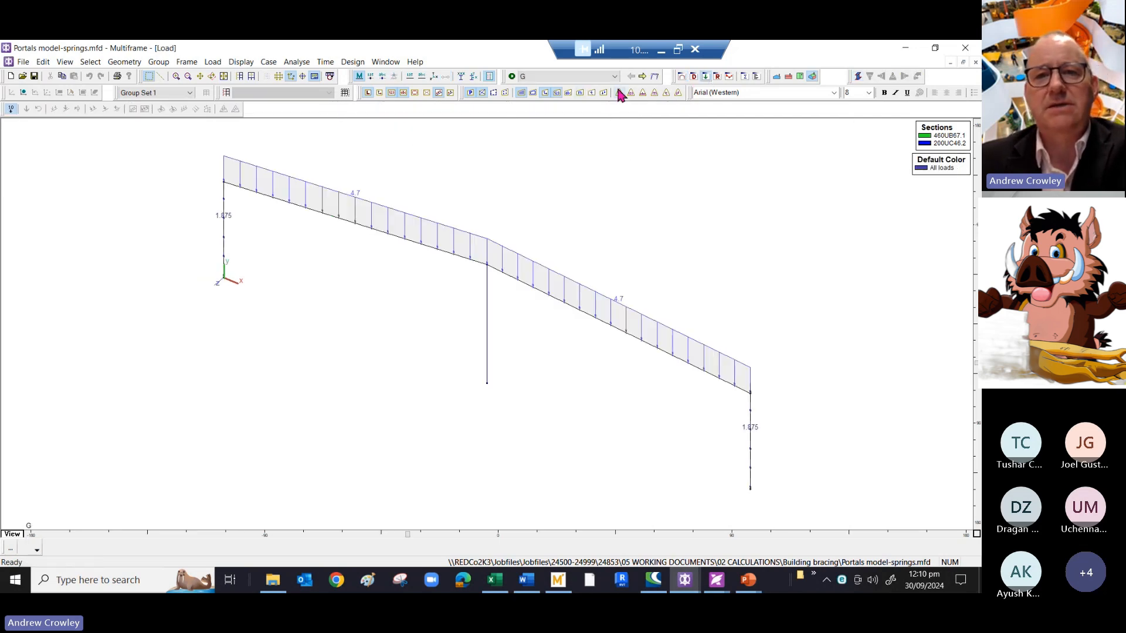
left_click(643, 76)
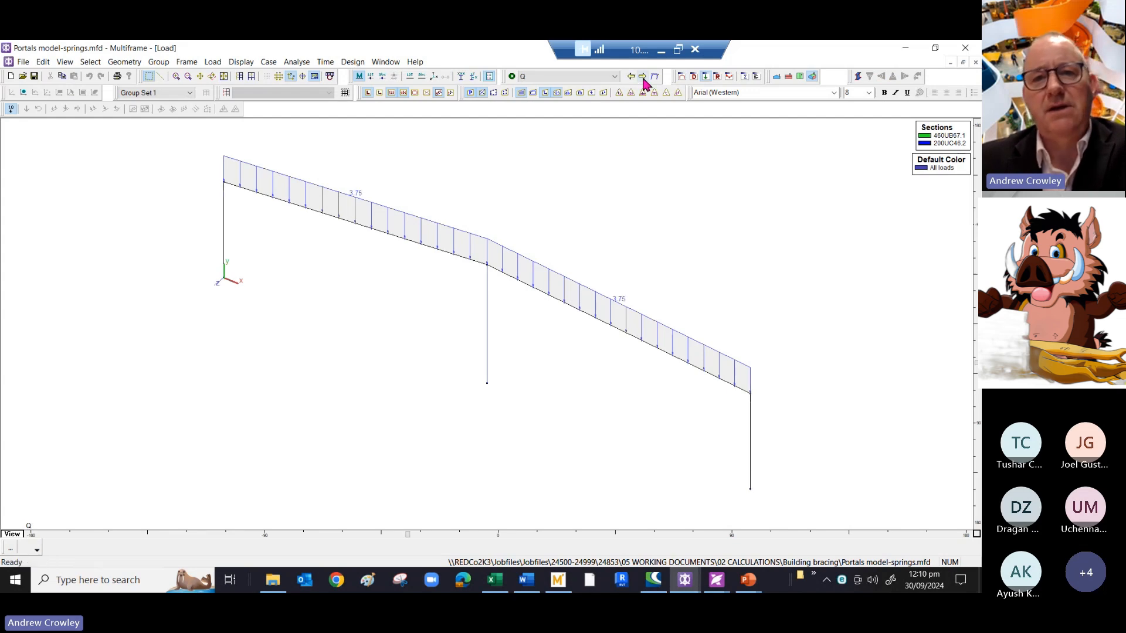
left_click(643, 76)
left_click(643, 76)
left_click(642, 76)
left_click(642, 76)
left_click(643, 76)
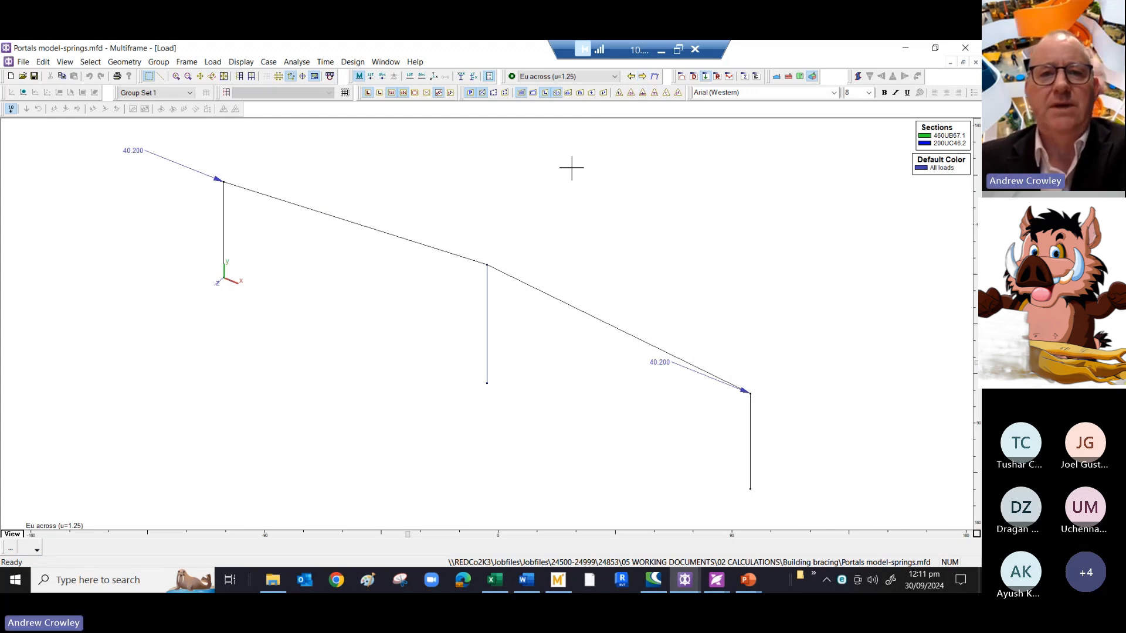
Run a linear analysis of the frame and plot the Mz' bending moment diagram.
left_click(311, 63)
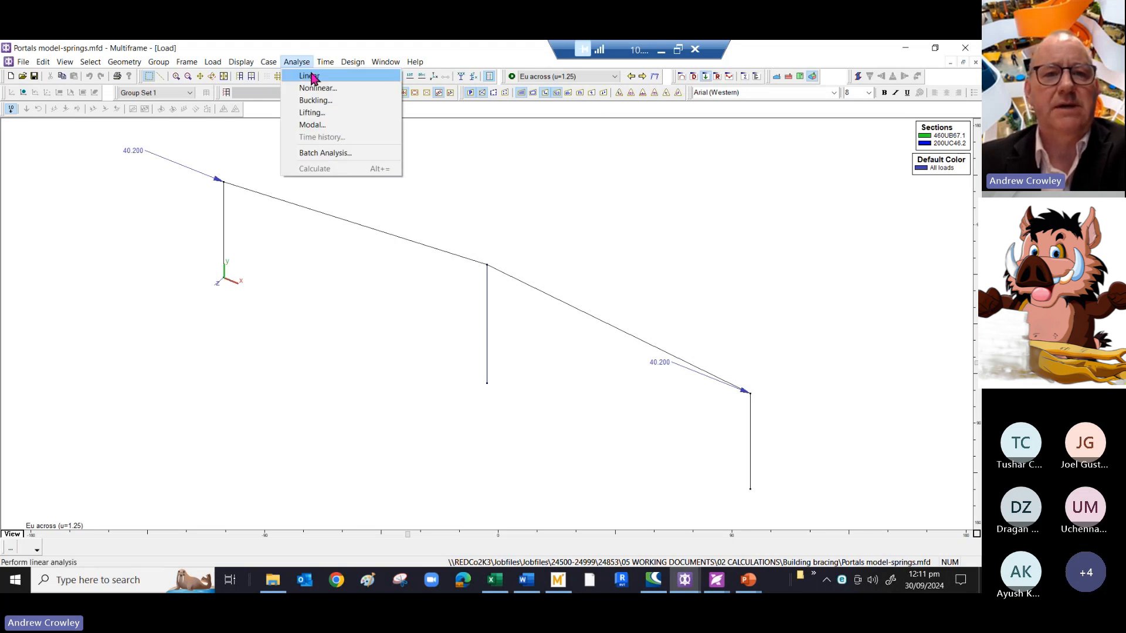
left_click(310, 76)
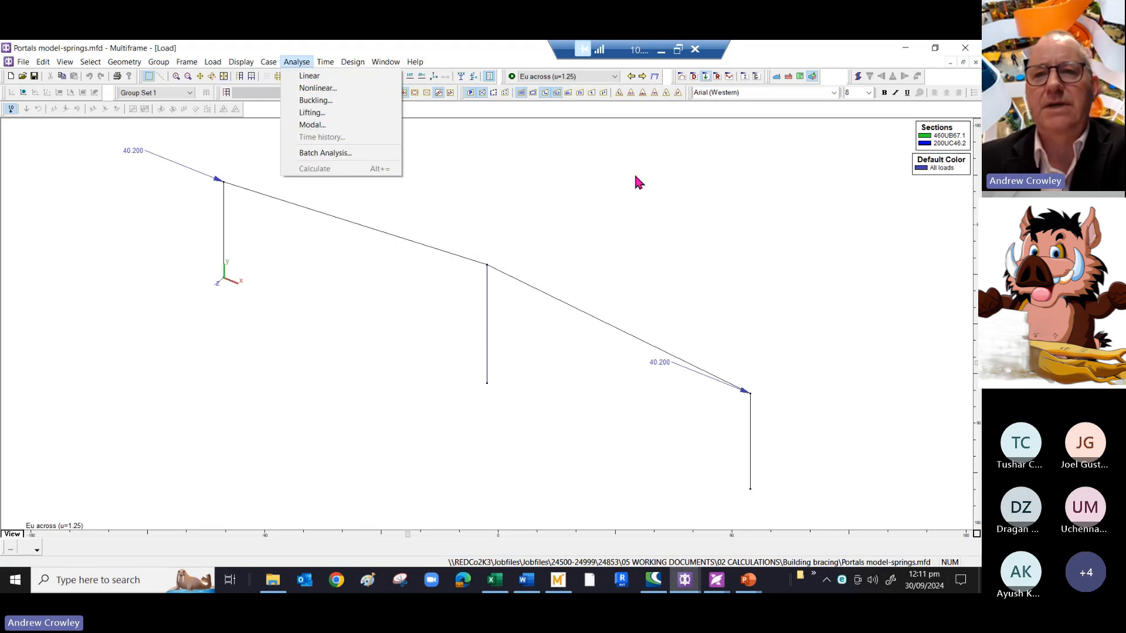
left_click(729, 77)
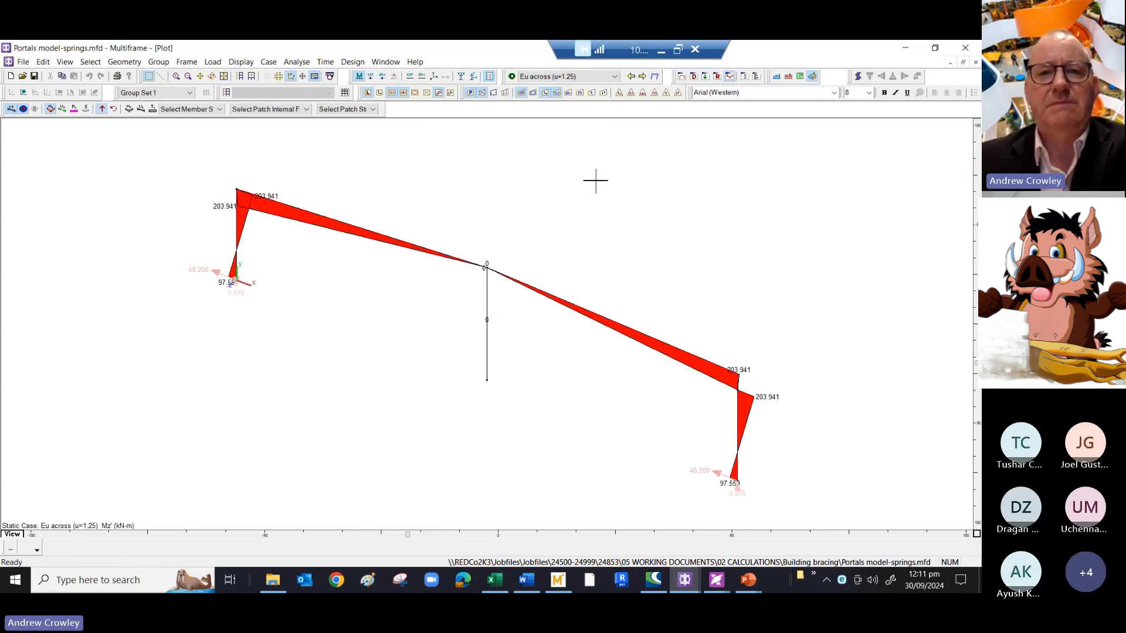
Plot the bending moments for Envelope (ULS cases) and view the whole frame from the front.
left_click(615, 77)
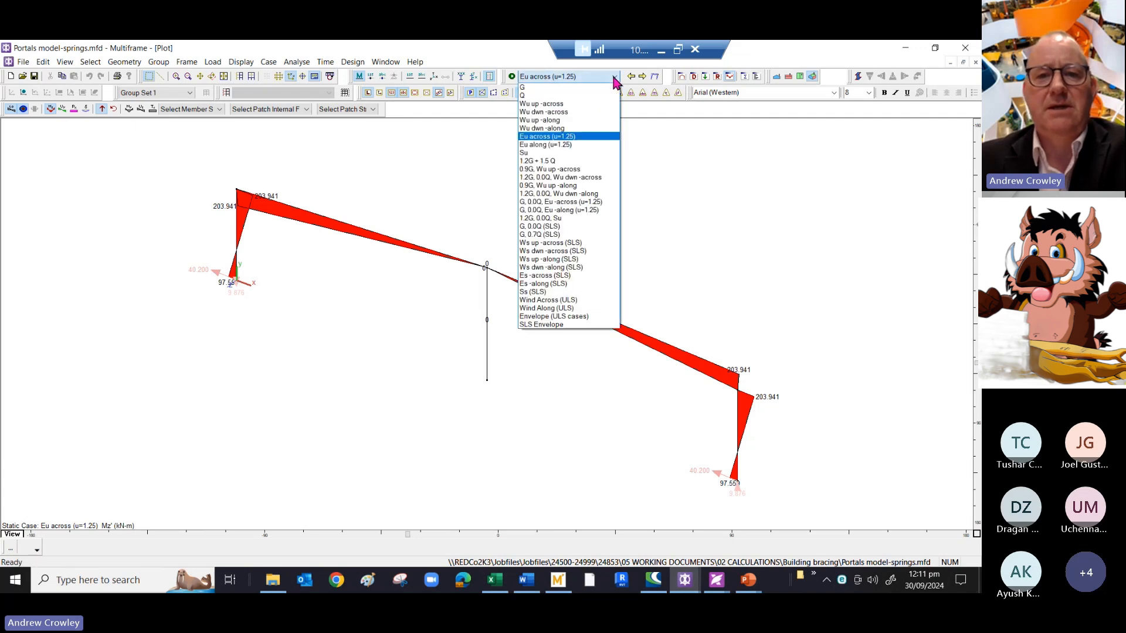
left_click(553, 318)
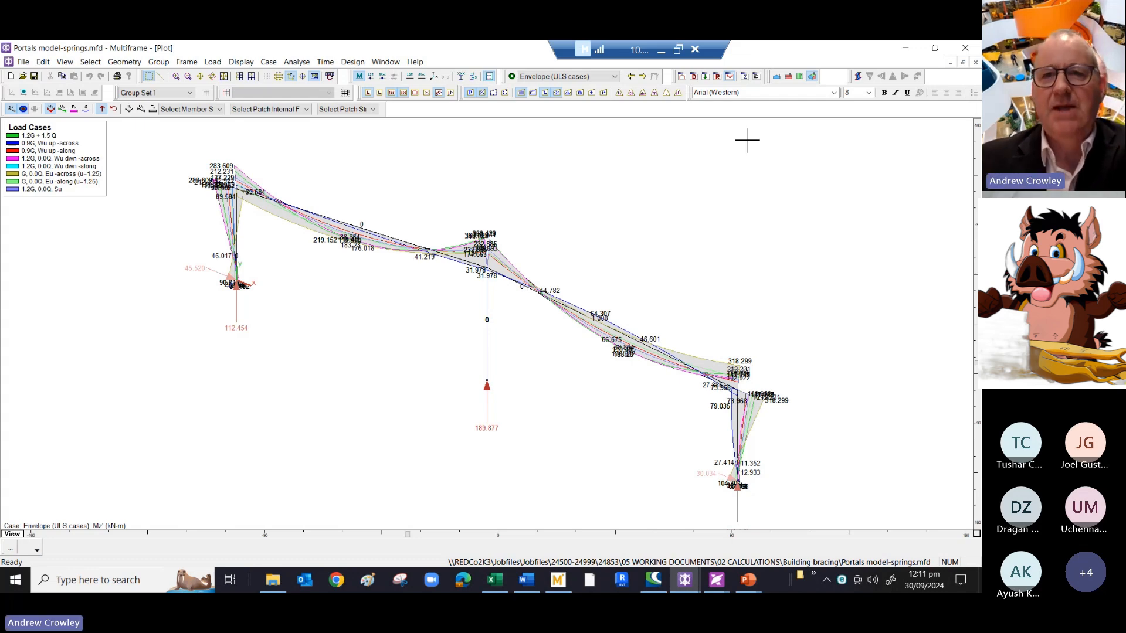
left_click(776, 76)
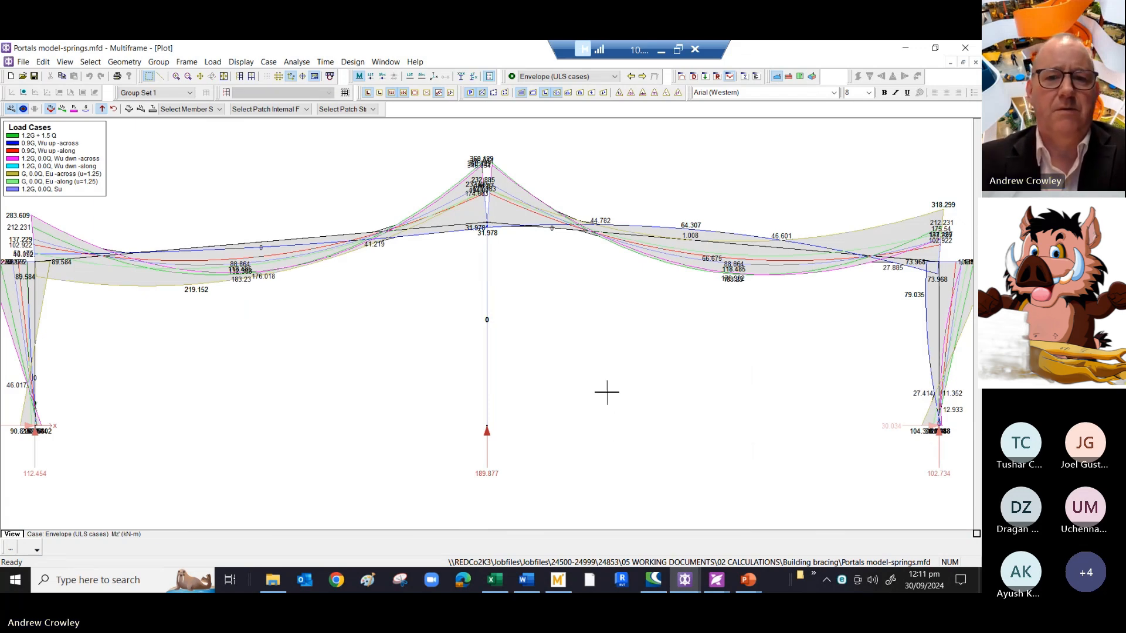
scroll(608, 389, "up", 2)
scroll(610, 387, "down", 3)
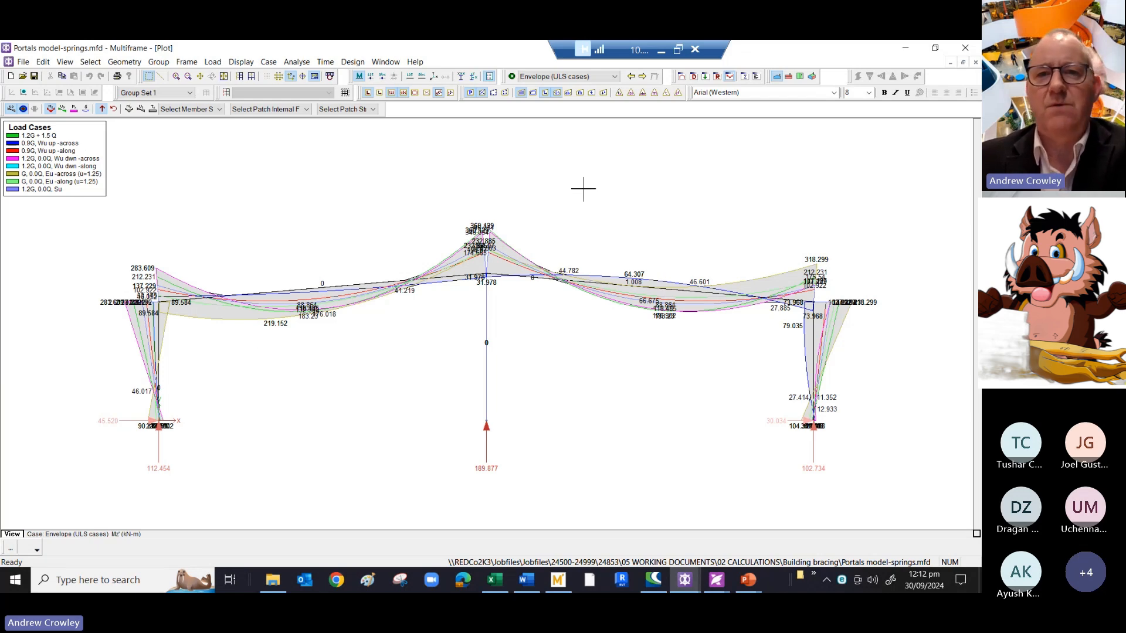
Review the moment diagrams for the combinations 1.2G + 1.5 Q, 0.9G, Wu up -across and 1.2G, 0.0Q, Wu dwn -across.
left_click(590, 77)
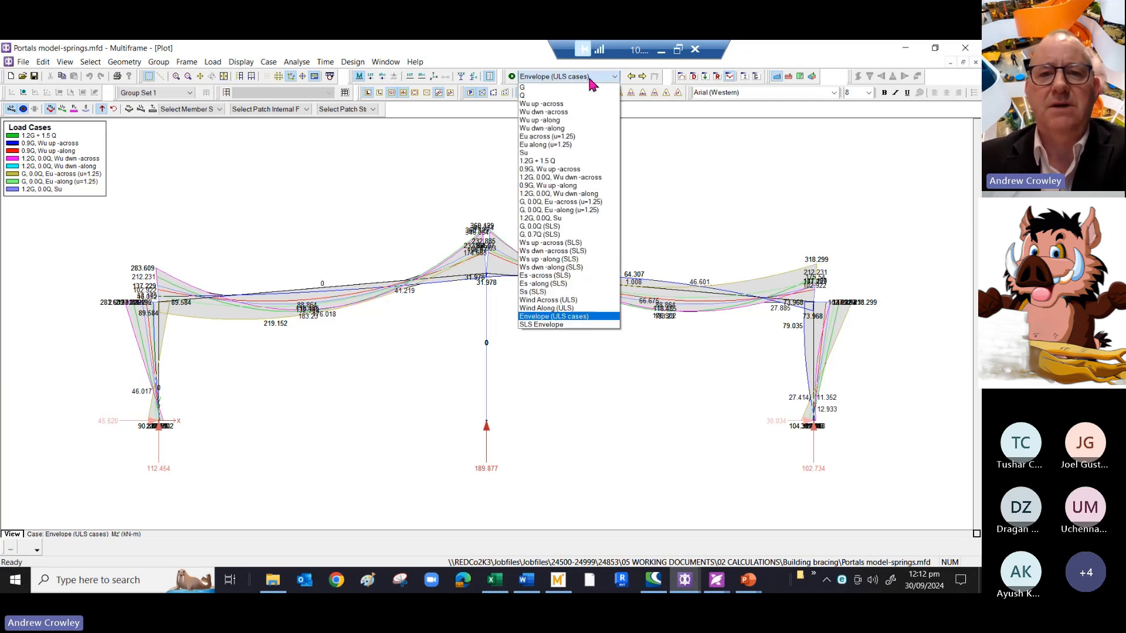
left_click(559, 161)
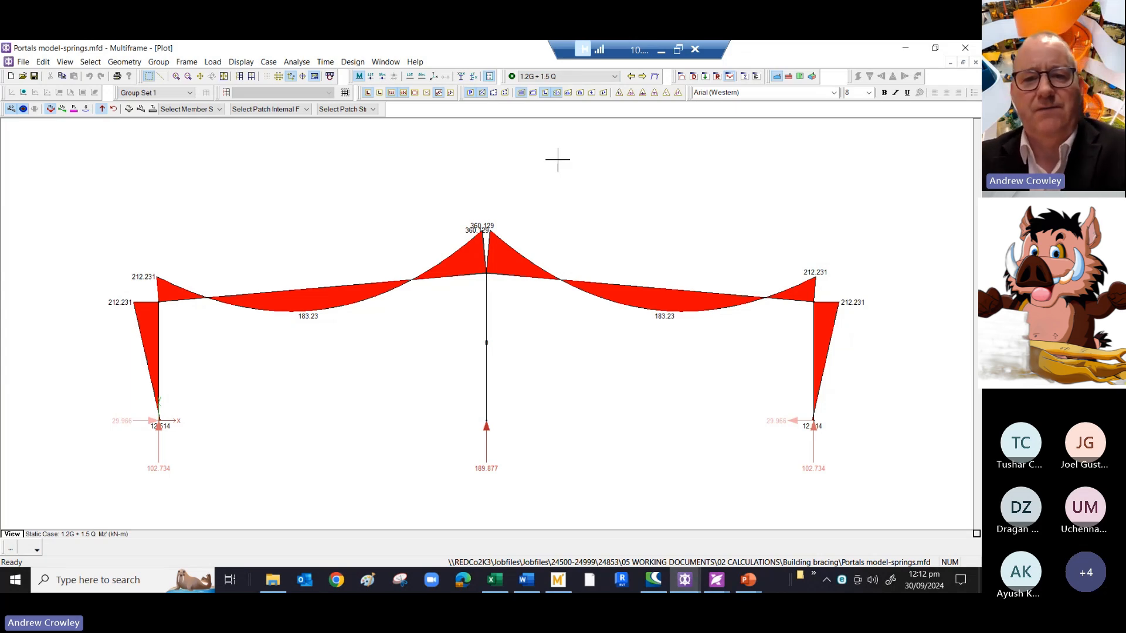
left_click(643, 77)
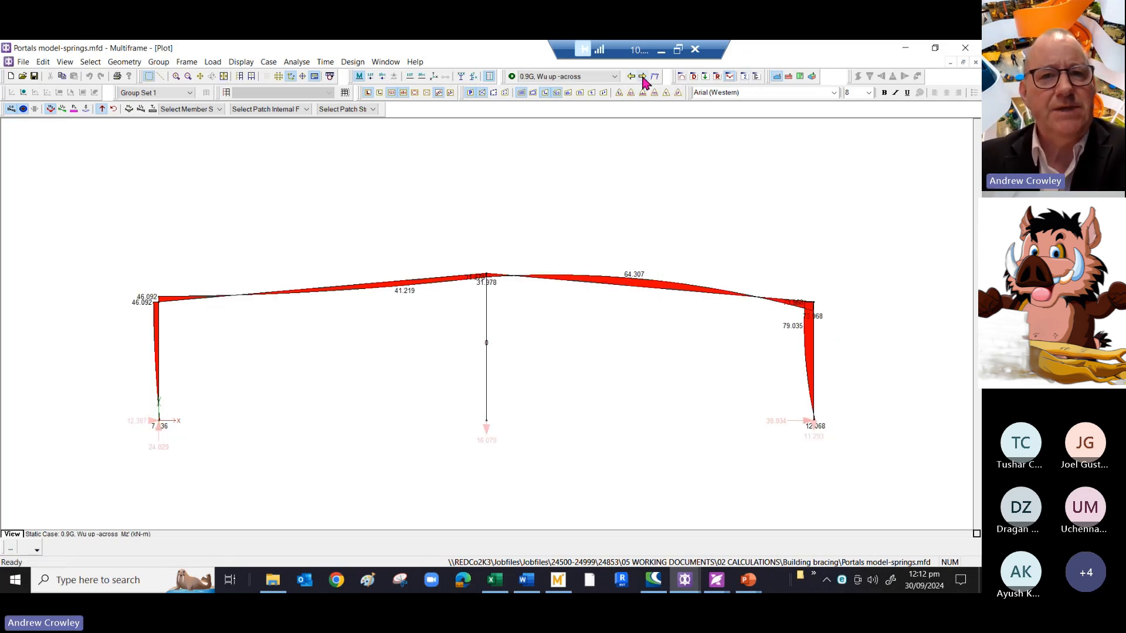
left_click(643, 76)
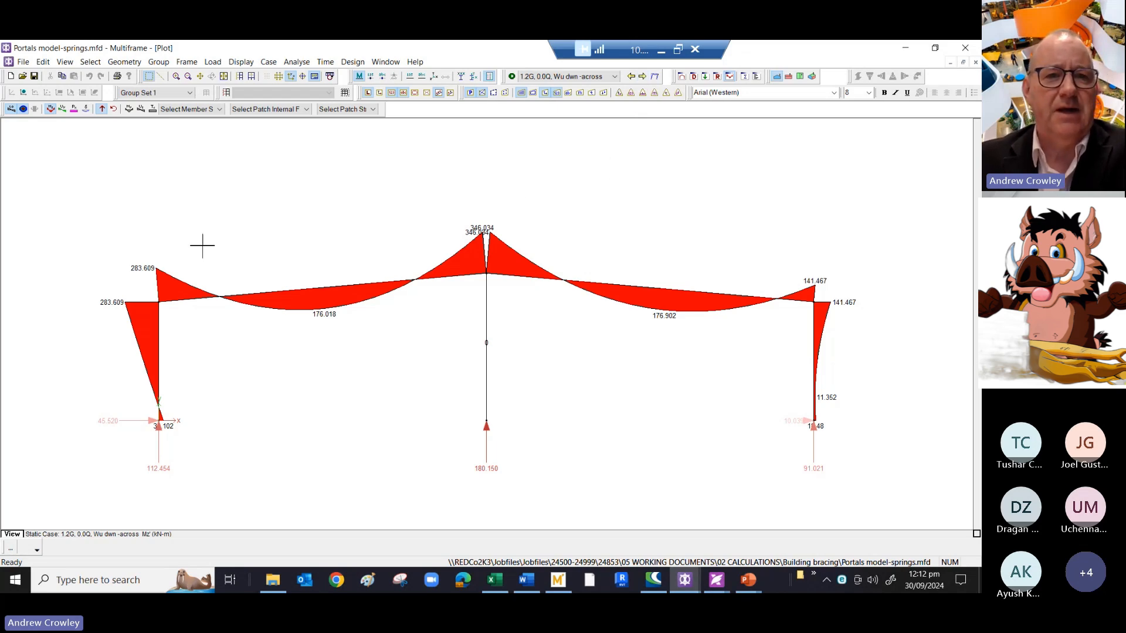
Look up which steel design code is active for the model without changing it.
left_click(352, 62)
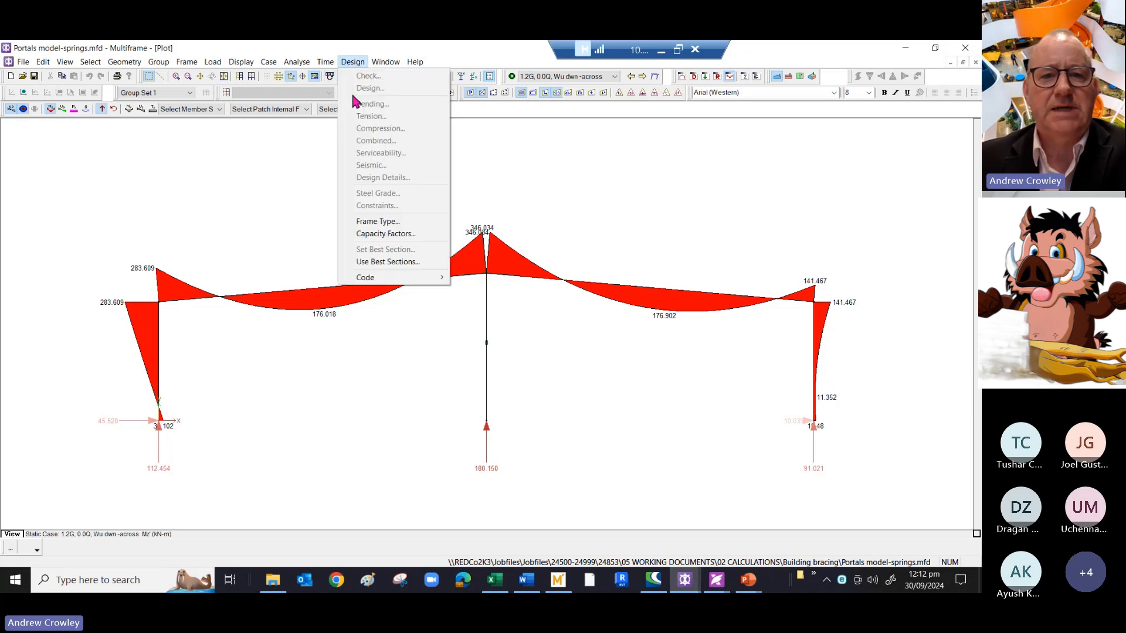
mouse_move(392, 282)
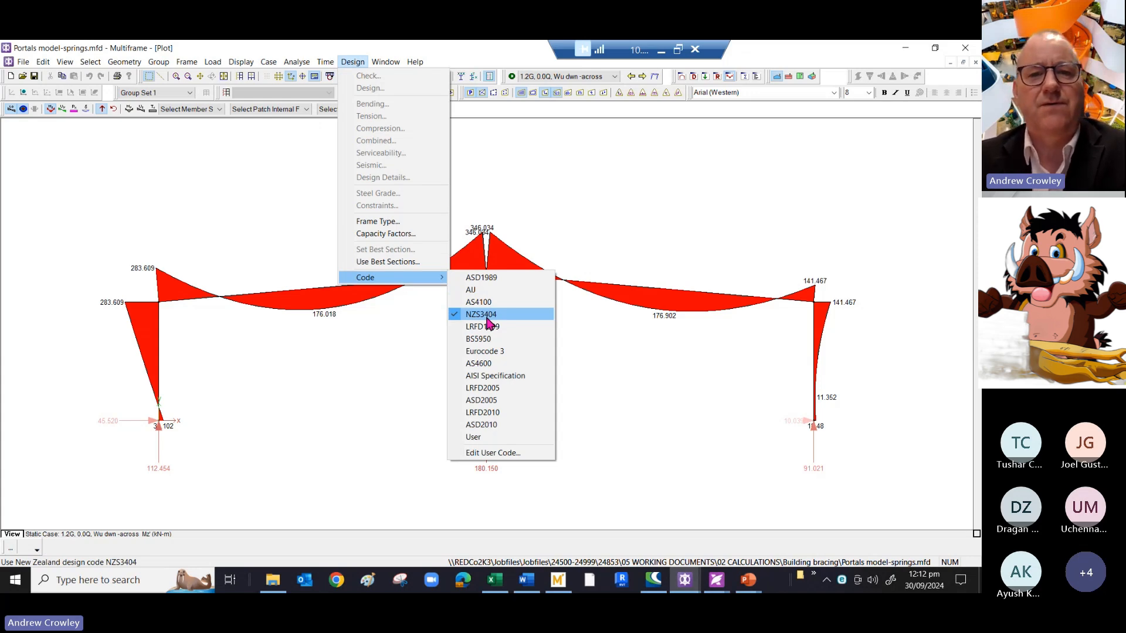
left_click(599, 210)
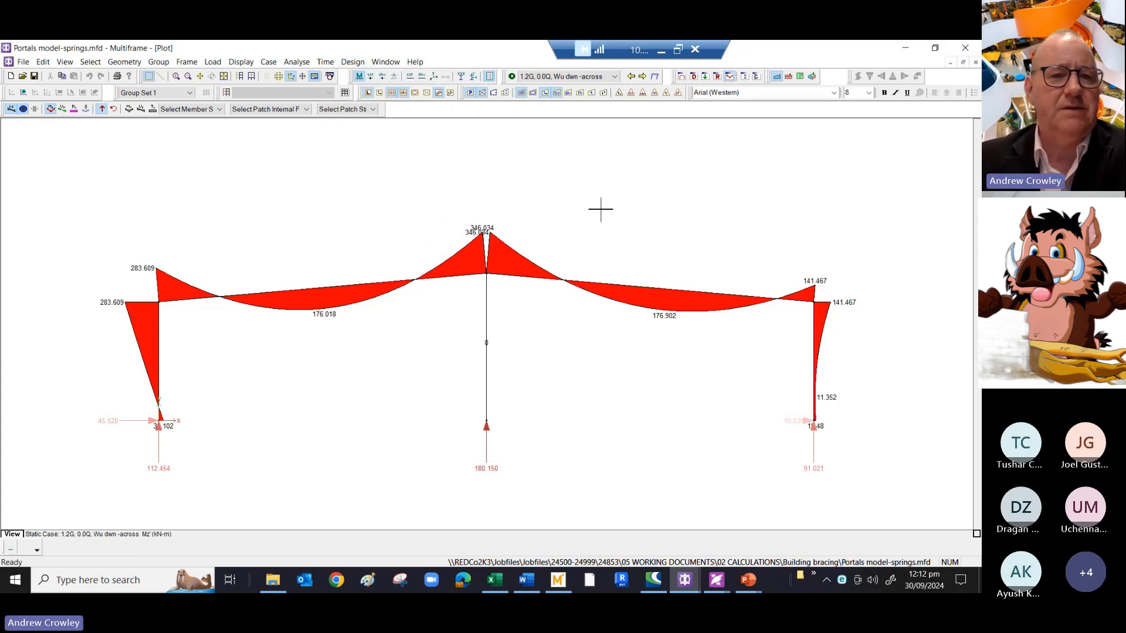
Select all frame members and run the steel design check for bending, tension, compression and combined actions, with the report set to None.
left_click_drag(116, 226, 847, 502)
left_click(716, 455)
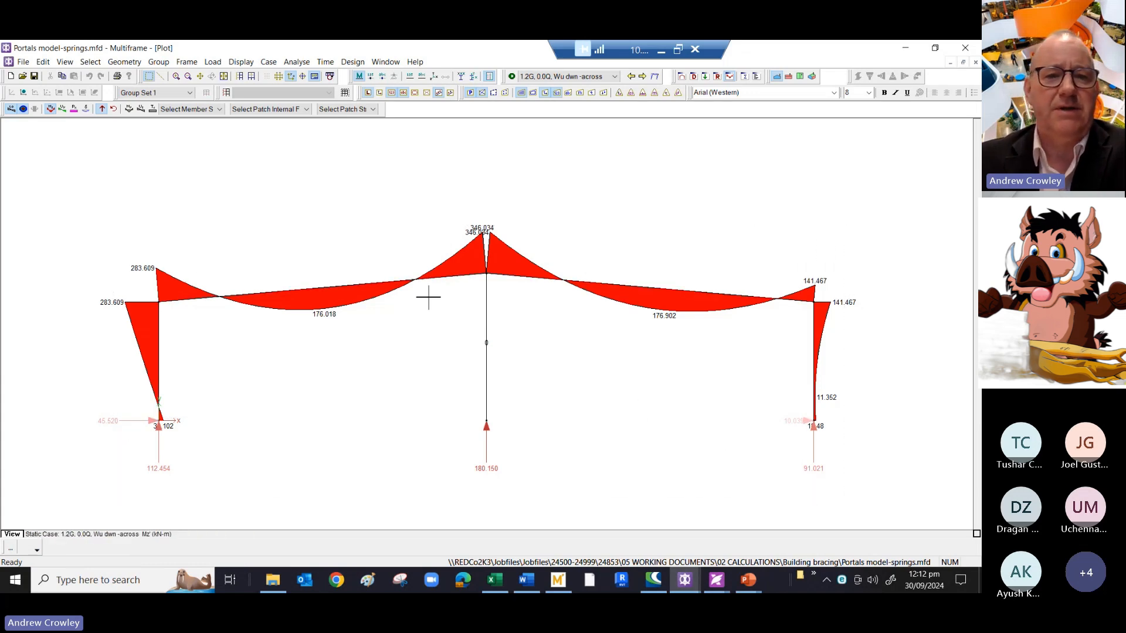
left_click(402, 282)
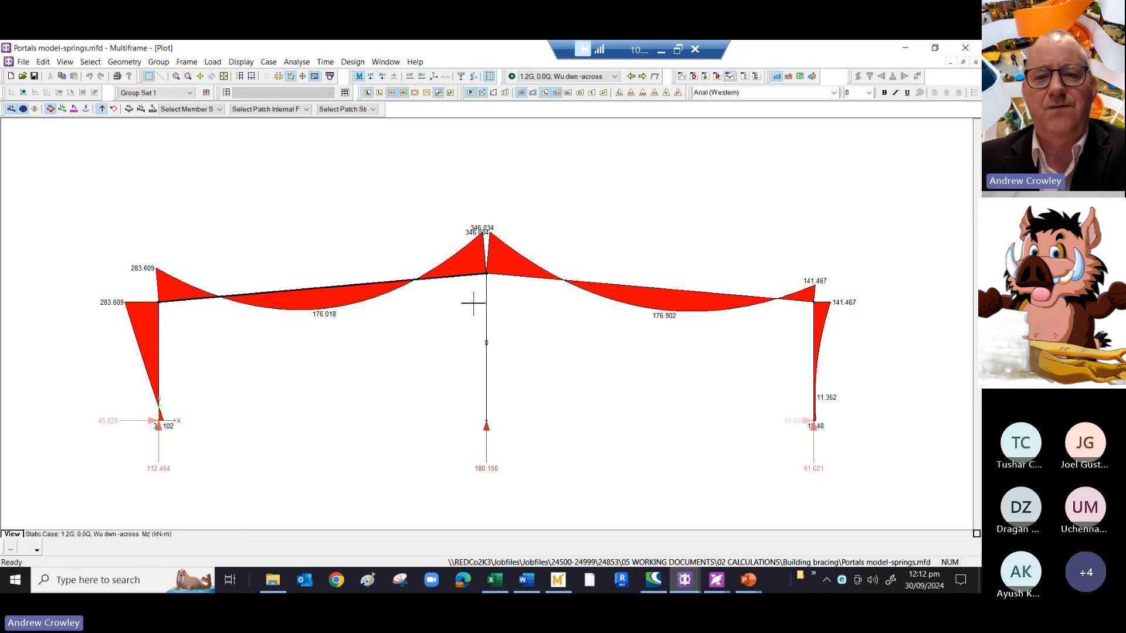
left_click_drag(144, 230, 863, 480)
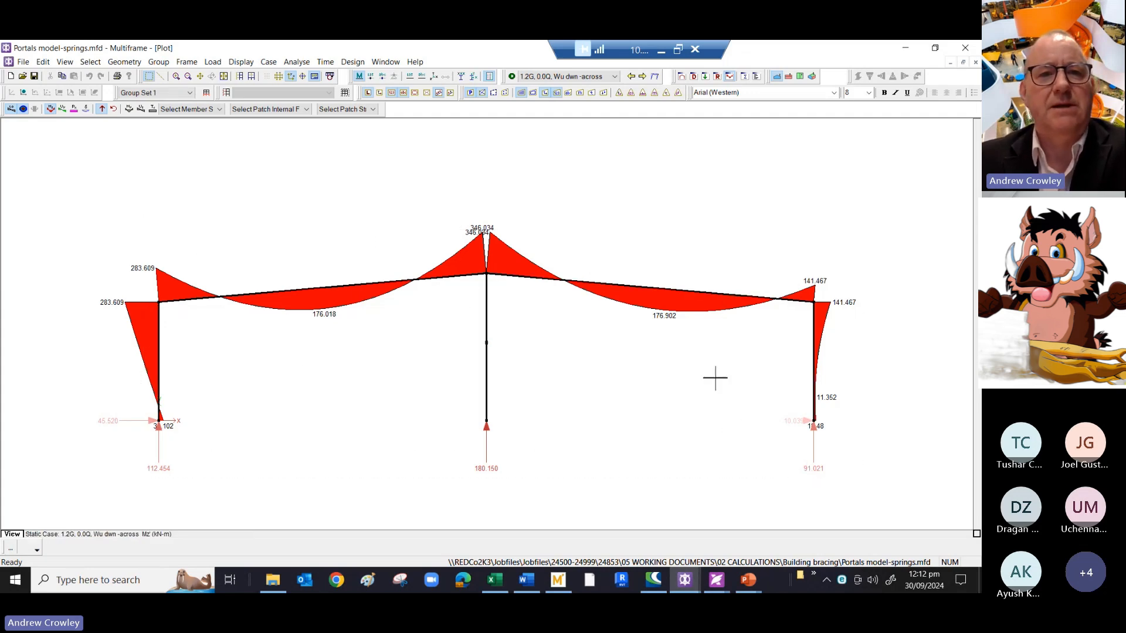
left_click(352, 61)
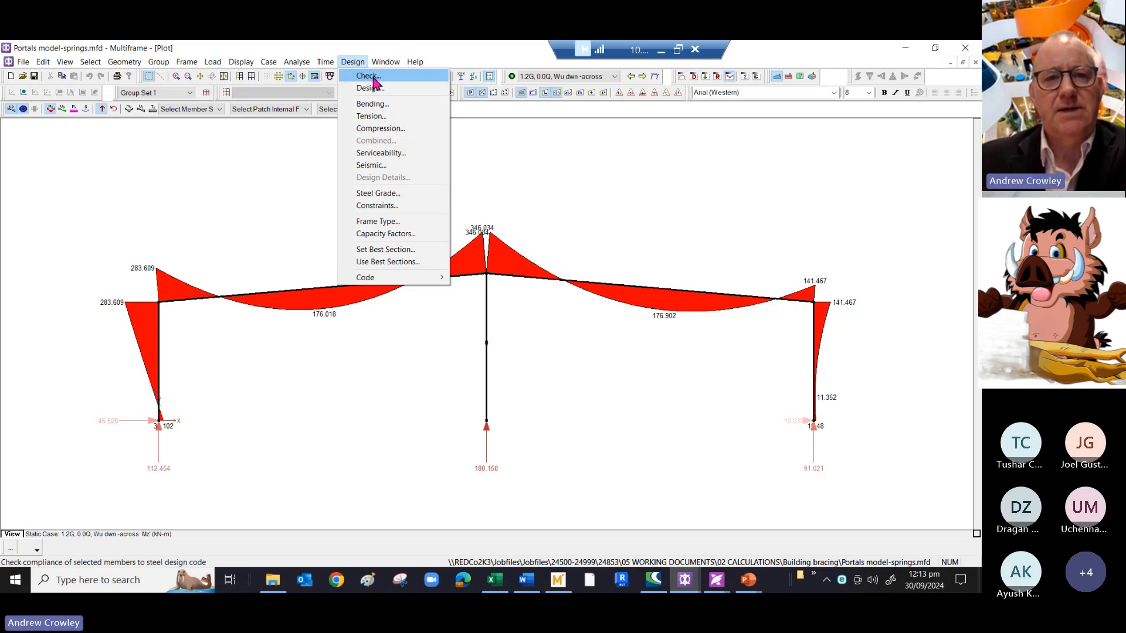
left_click(370, 77)
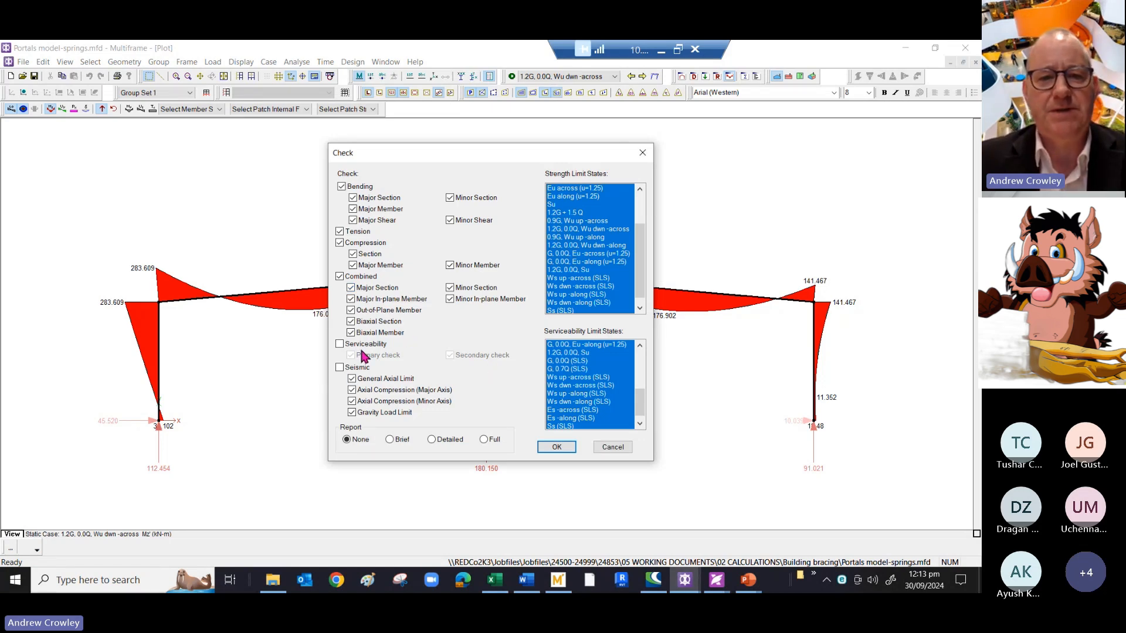
left_click(555, 449)
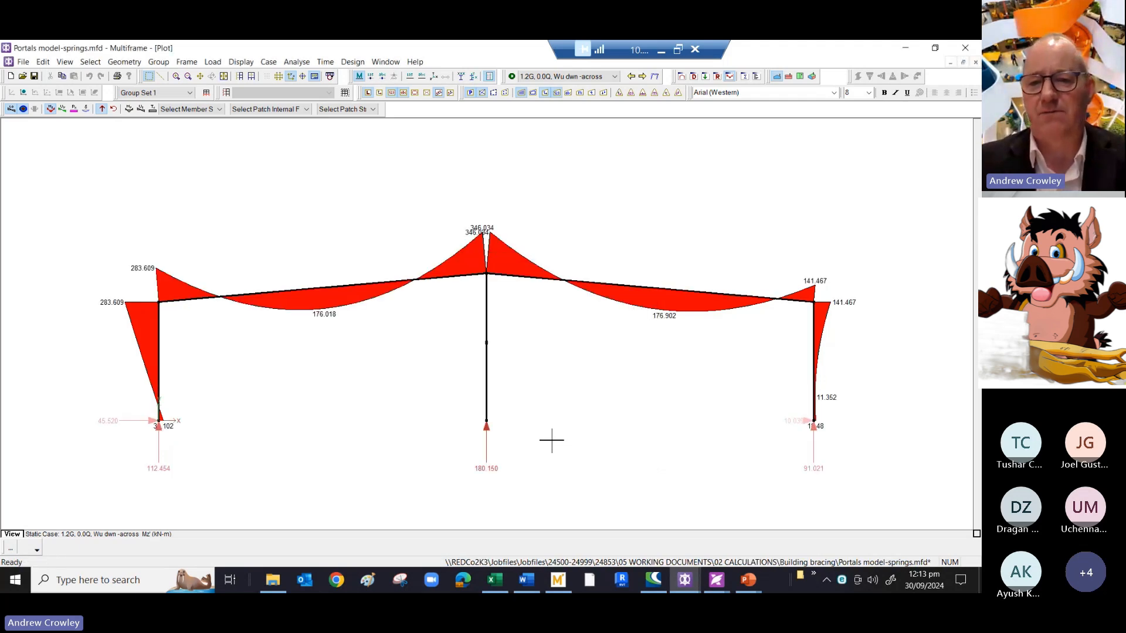
Browse the result tables from displacements through member actions and max actions to the Design Efficiency table.
left_click(718, 77)
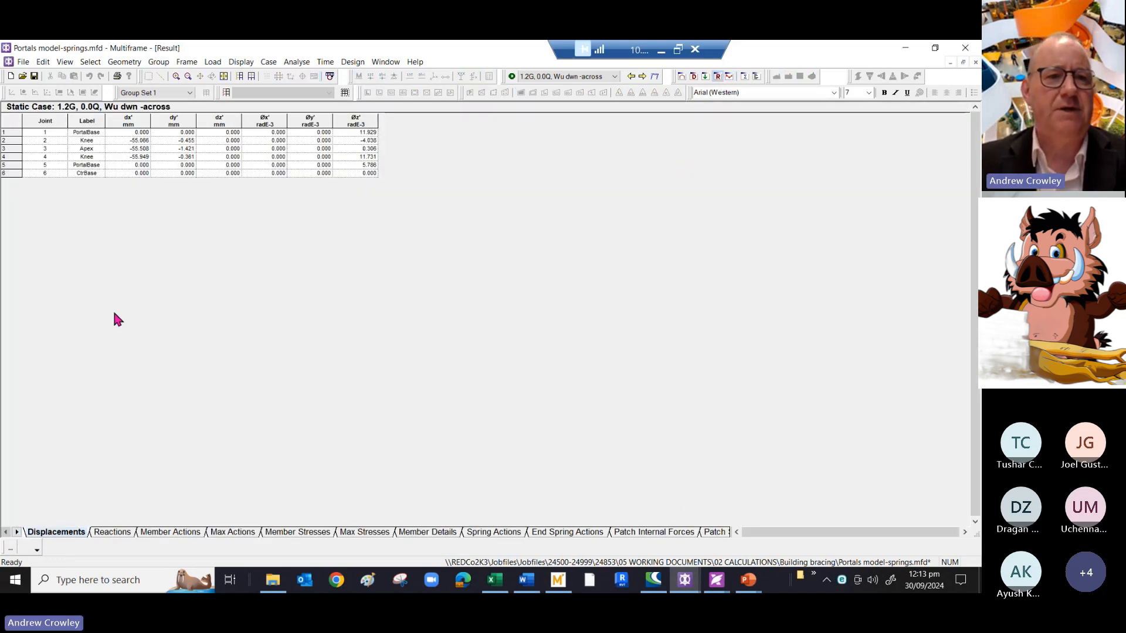
left_click(125, 535)
left_click(170, 535)
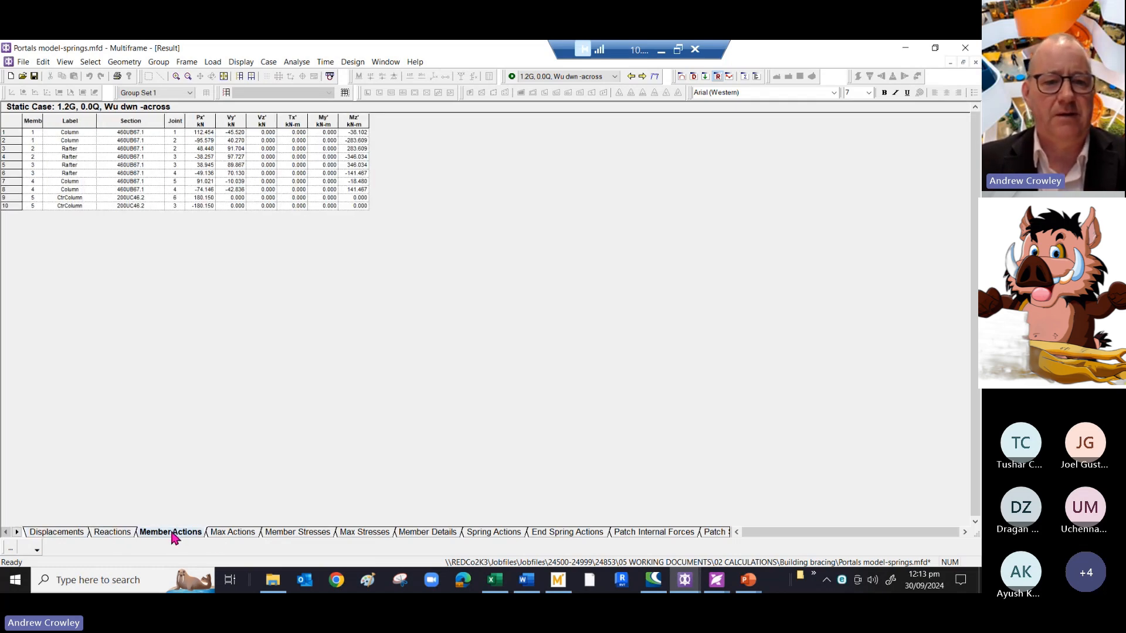
left_click(239, 535)
left_click(18, 532)
left_click(17, 533)
left_click(613, 532)
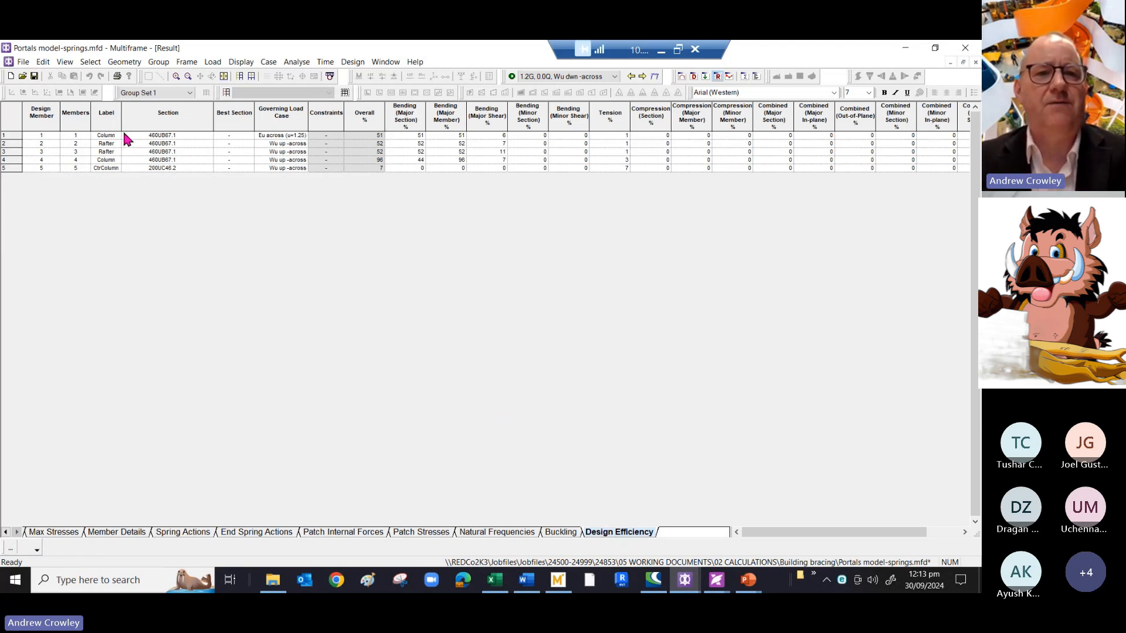
Compare the overall efficiencies of the two outer columns and highlight the whole row of design member 4.
left_click(378, 136)
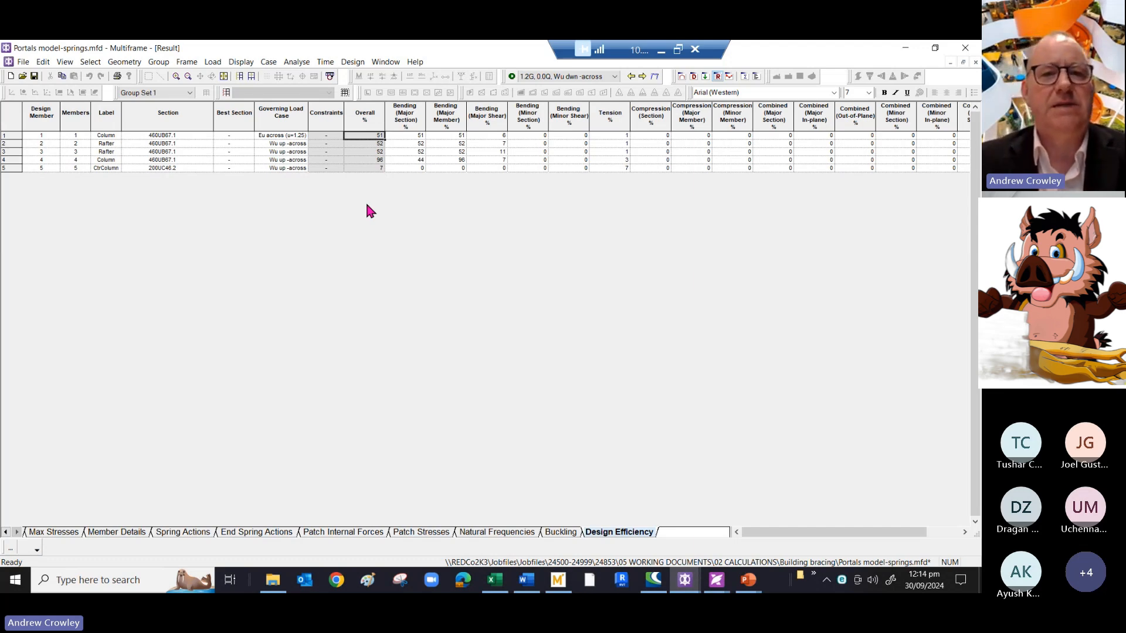
left_click(375, 159)
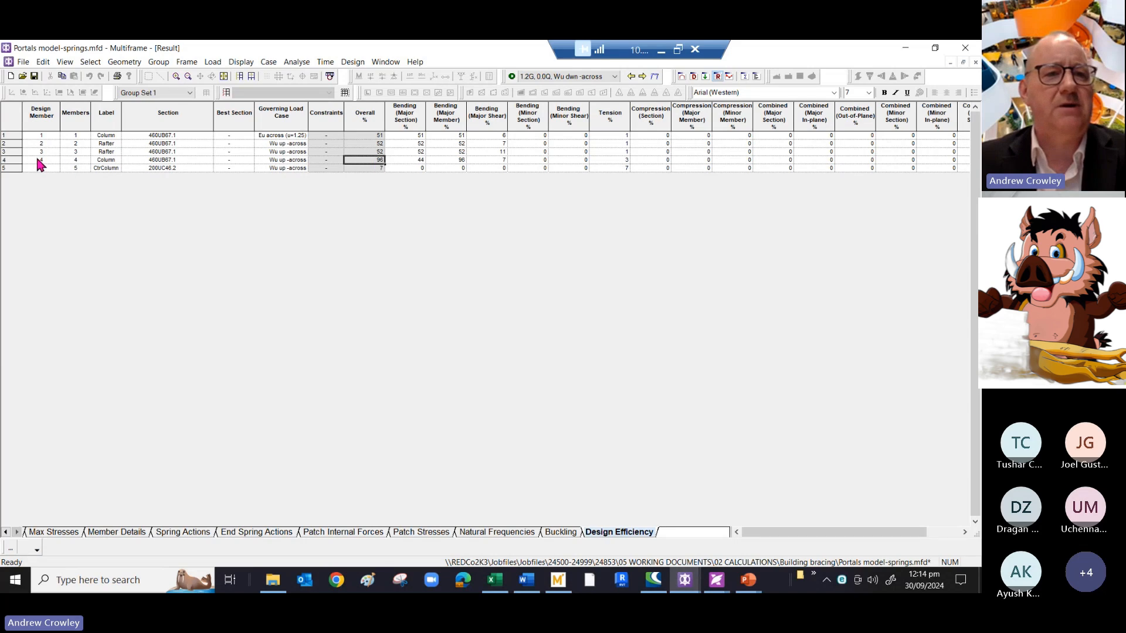
left_click(13, 157)
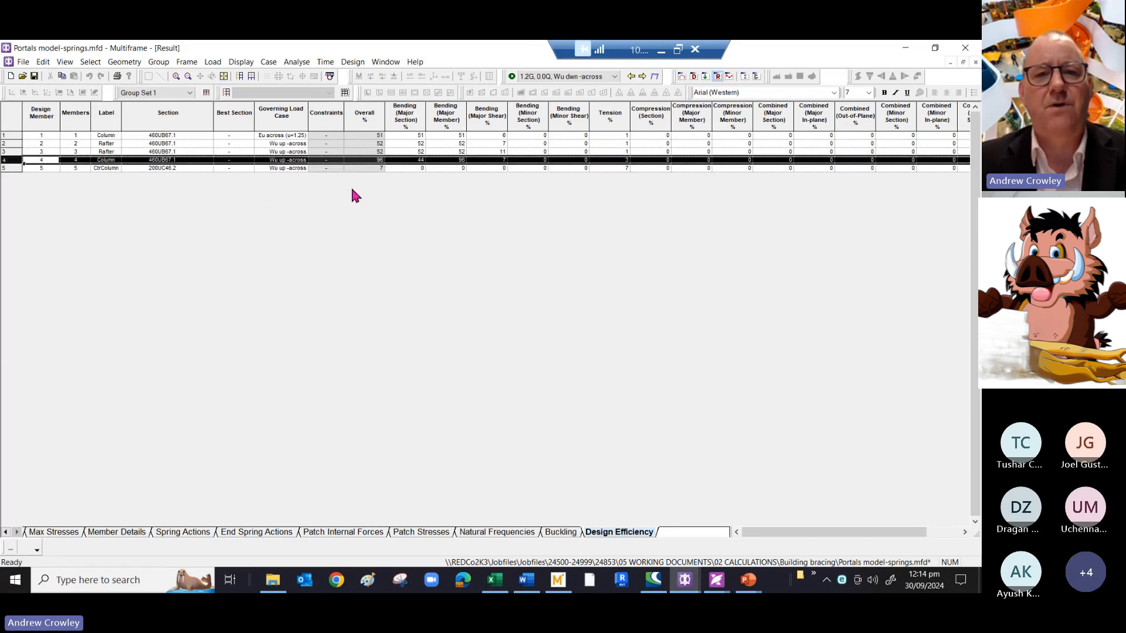